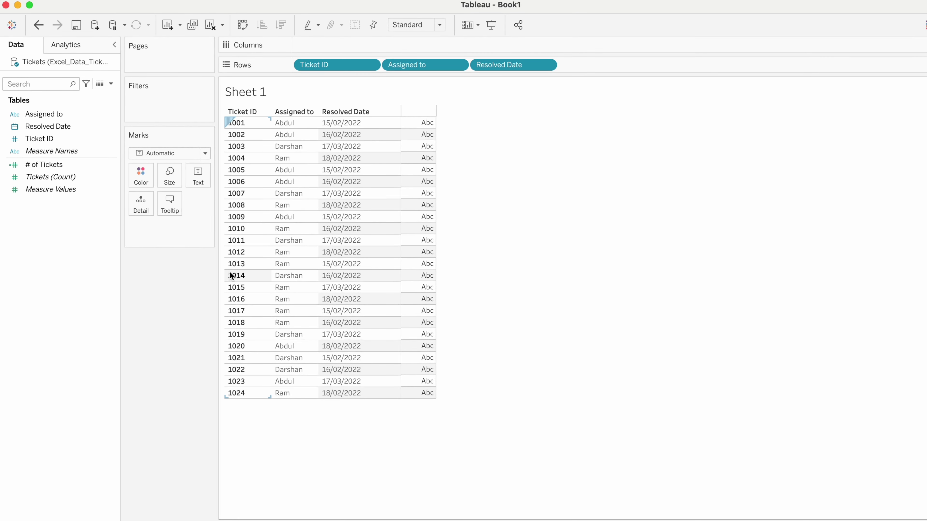
# - Switch to the Sheet 1 (2) crosstab of distinct ticket counts per resolved date and assignee
pyautogui.click(205, 518)
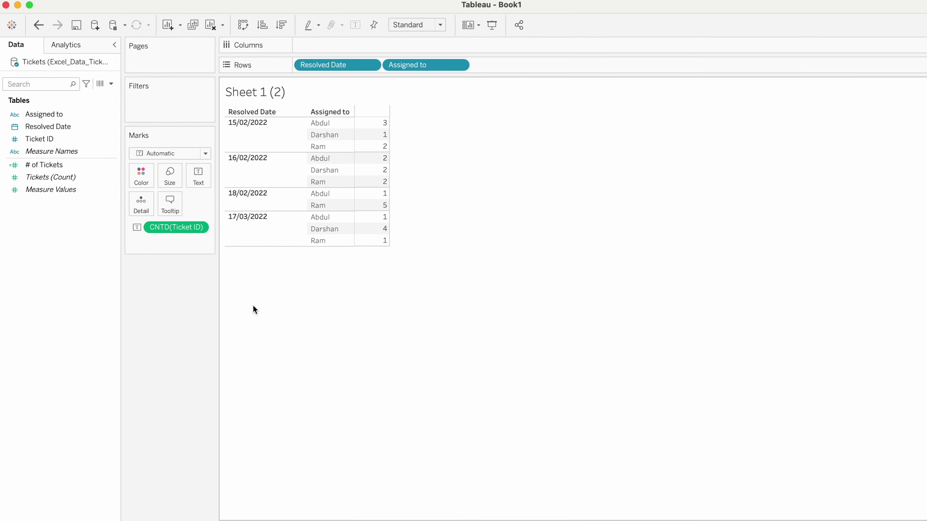
# - Review the per-employee daily ticket counts in the Sheet 1 (2) crosstab, e.g. Abdul 3 on 15/02/2022
pyautogui.moveTo(376, 126)
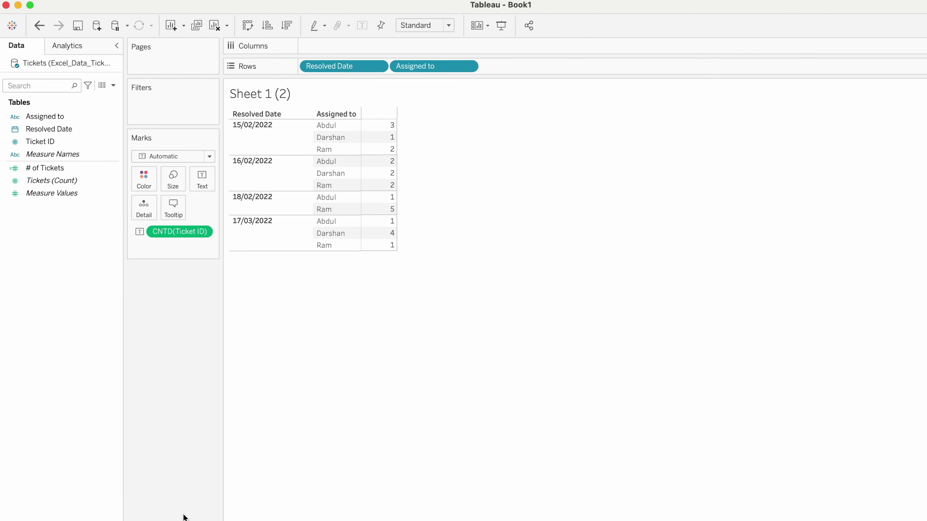
# - On a new Sheet 3, create the calculated field 'Count of Tickets' as COUNTD([Ticket ID])
pyautogui.press('super+t')
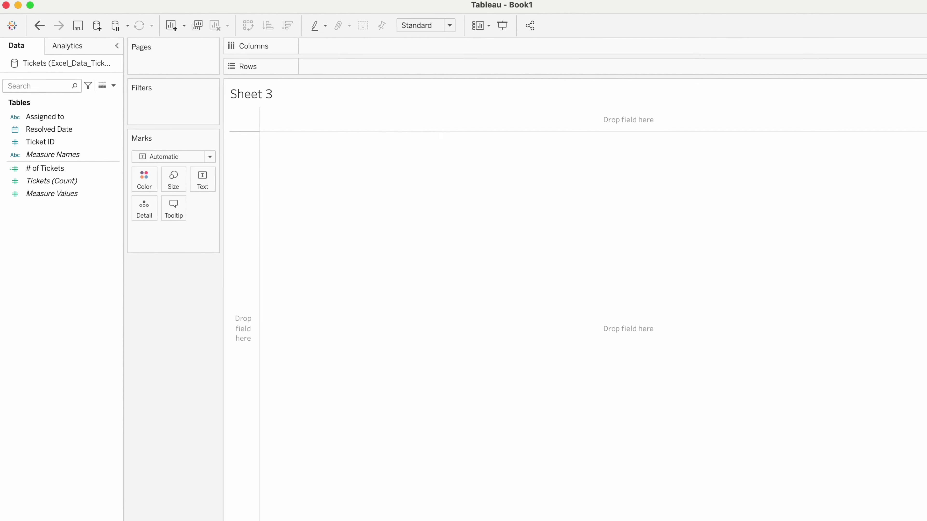
pyautogui.rightClick(62, 275)
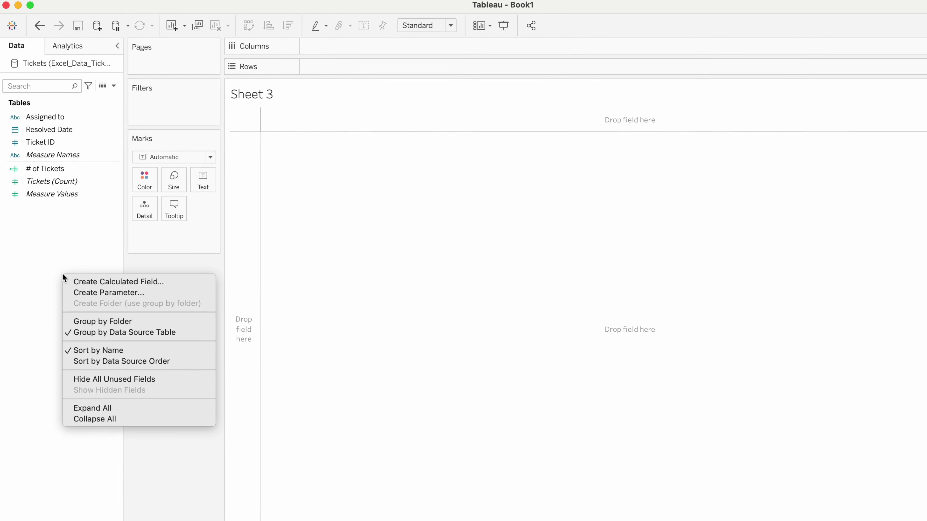
pyautogui.click(81, 283)
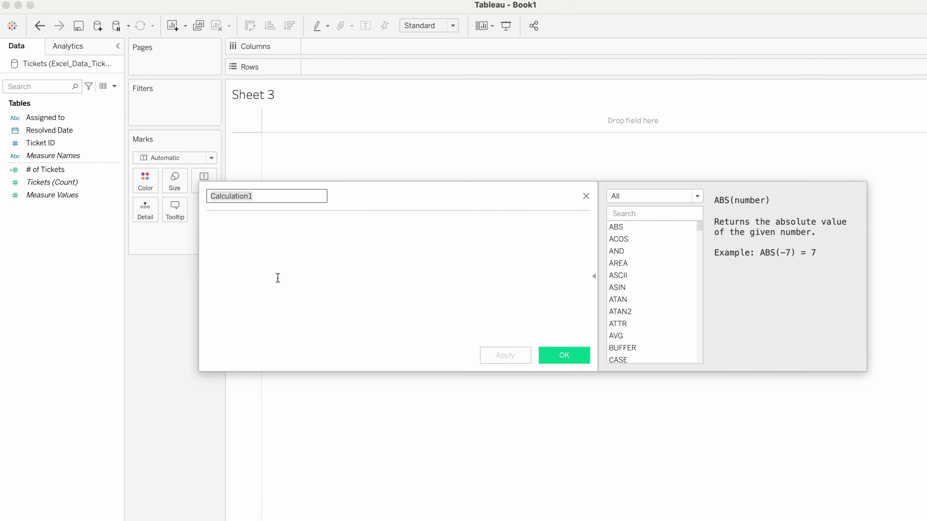
pyautogui.write('Count of Ticket')
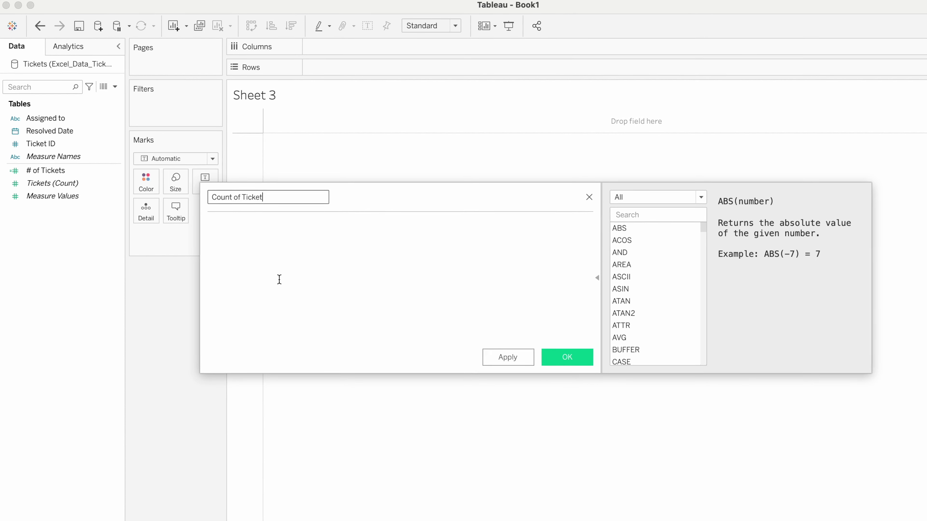
pyautogui.write('count')
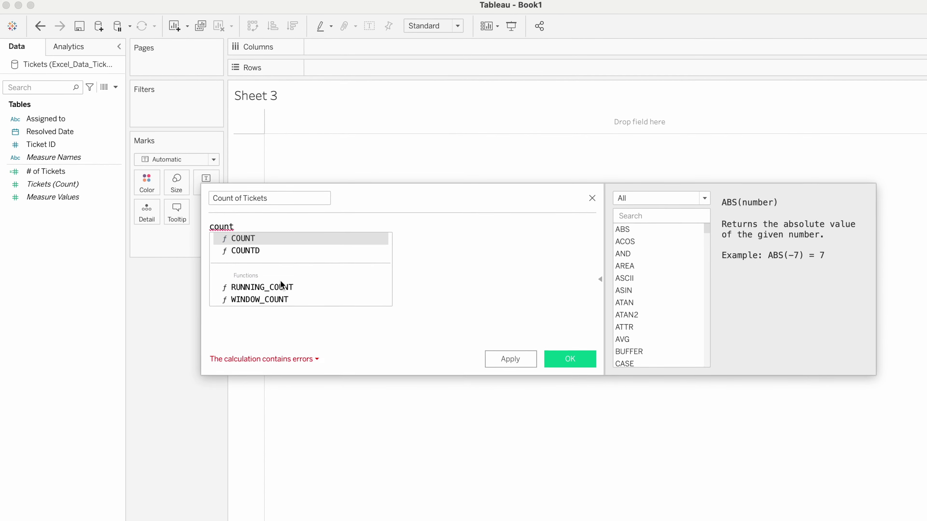
pyautogui.press('Down')
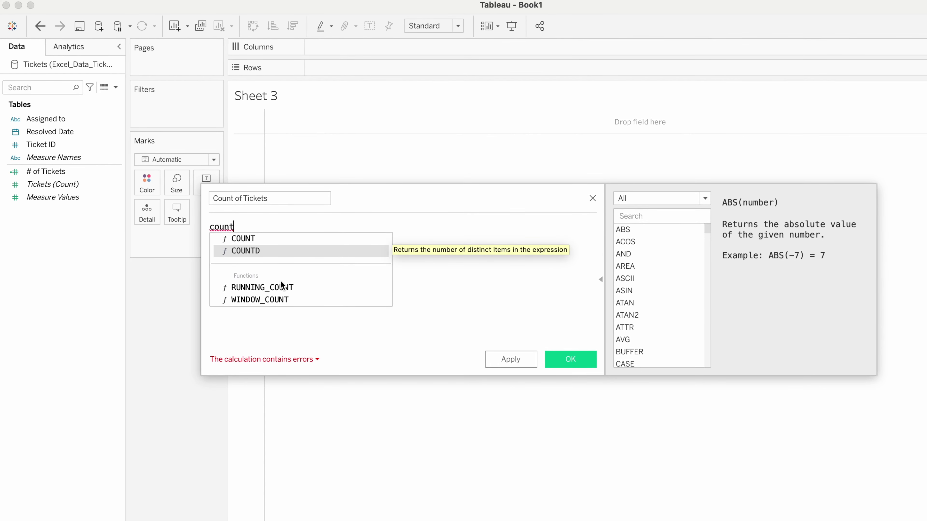
pyautogui.press('Return')
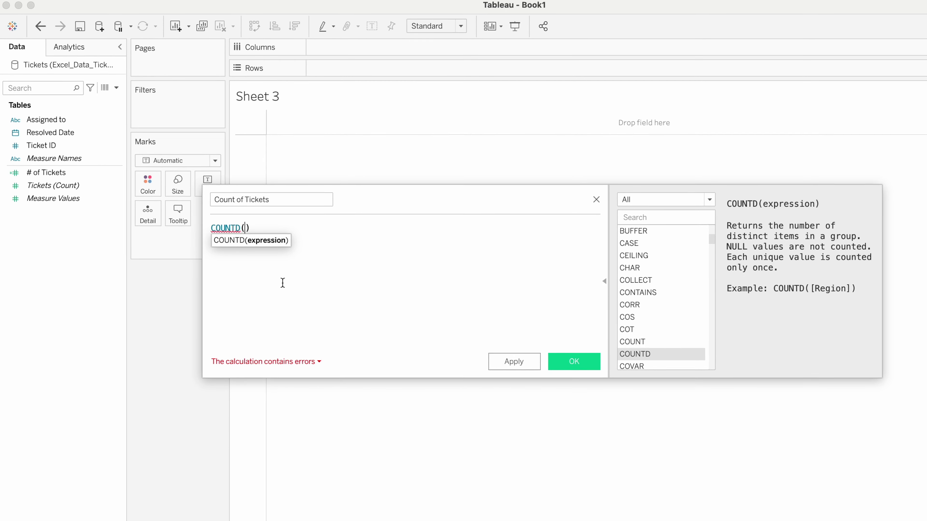
pyautogui.write('ti')
pyautogui.press('Return')
pyautogui.click(584, 363)
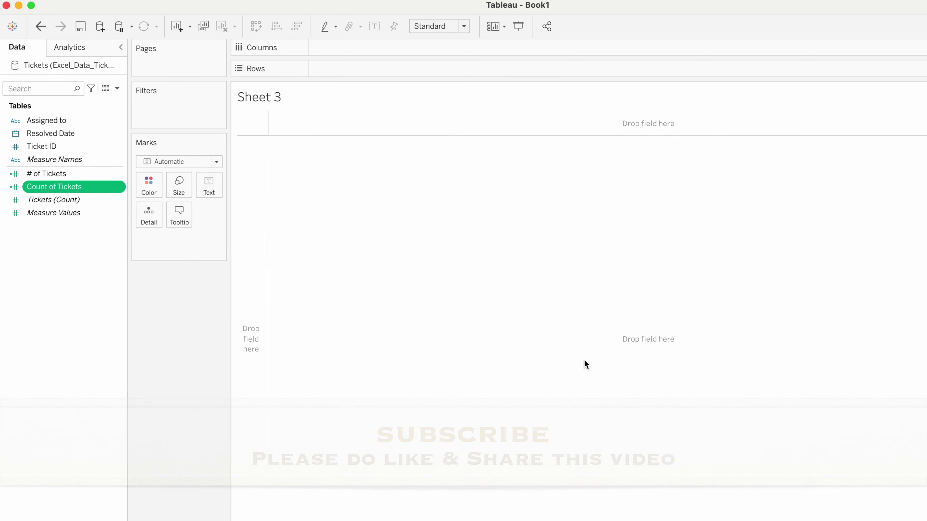
# - Put Resolved Date on Rows as a discrete exact date with Count of Tickets as text, showing 6 per date
pyautogui.click(67, 134)
pyautogui.moveTo(67, 138); pyautogui.dragTo(360, 67)
pyautogui.rightClick(352, 71)
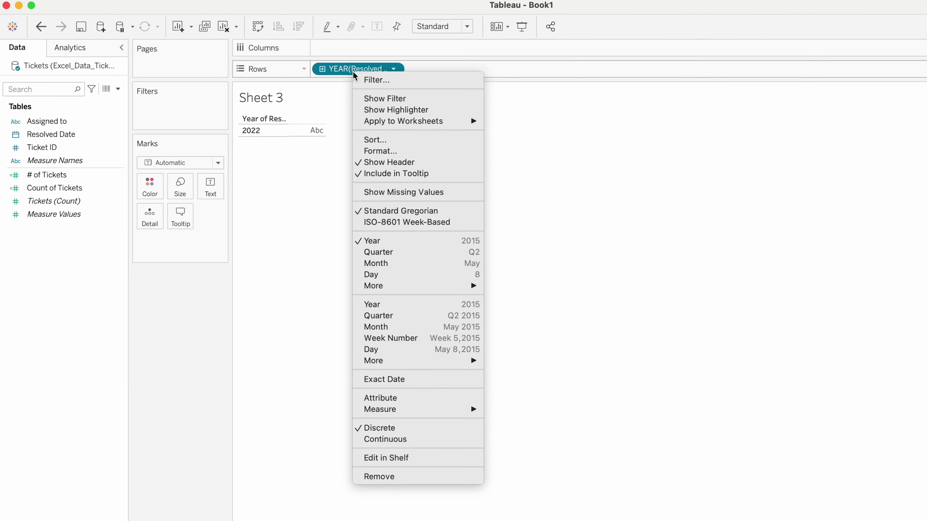
pyautogui.click(381, 381)
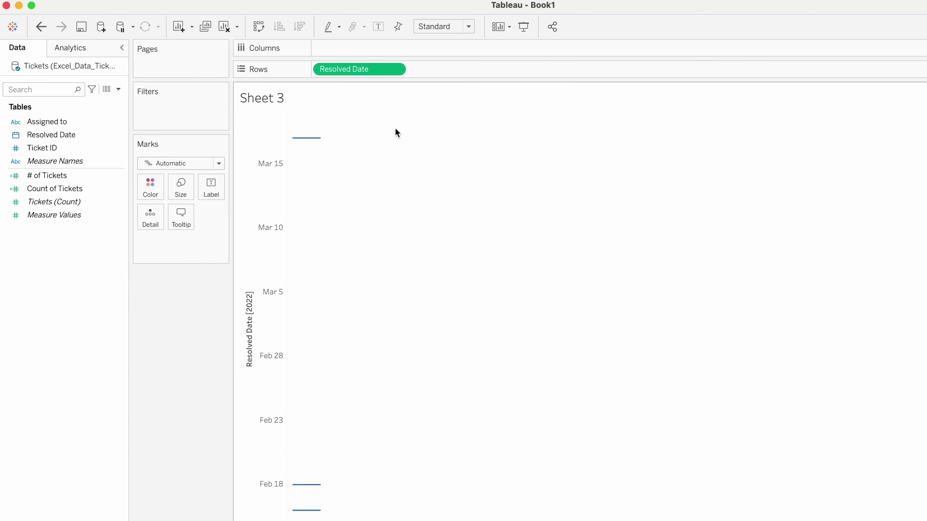
pyautogui.rightClick(368, 74)
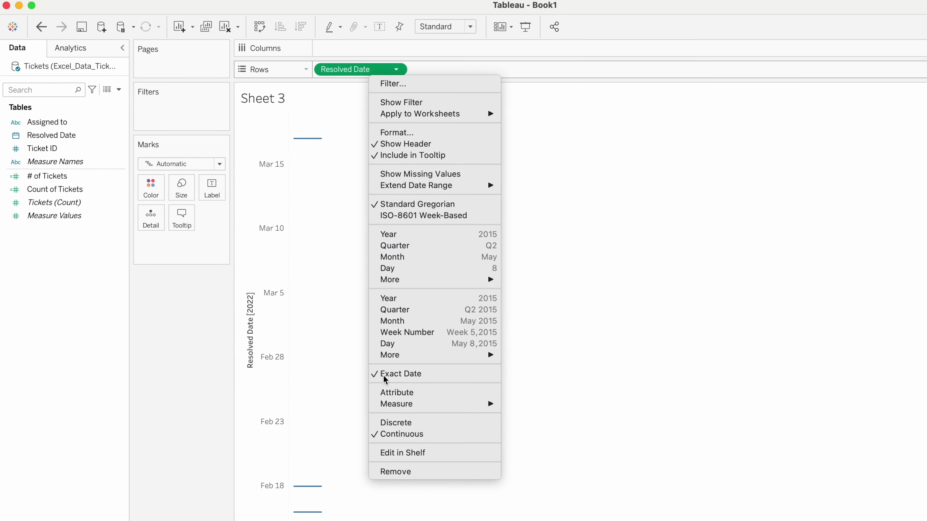
pyautogui.click(383, 423)
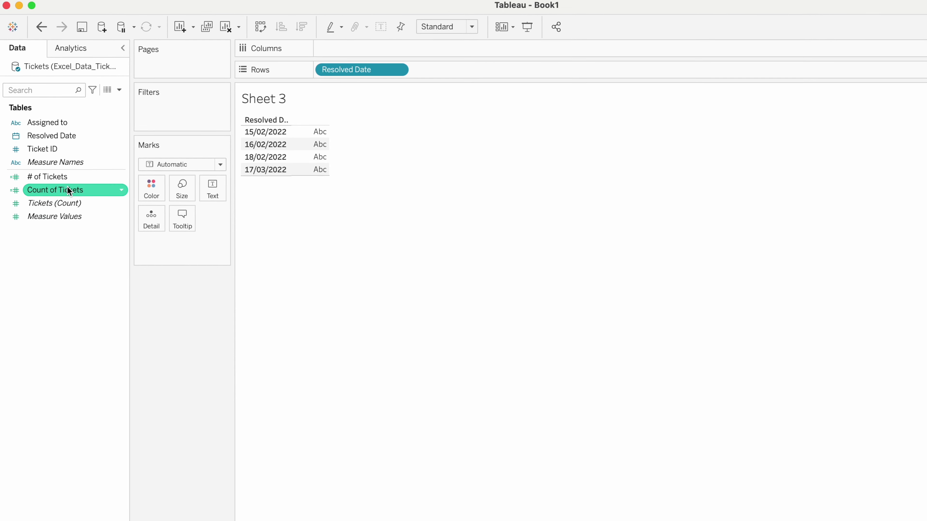
pyautogui.moveTo(55, 192); pyautogui.dragTo(213, 197)
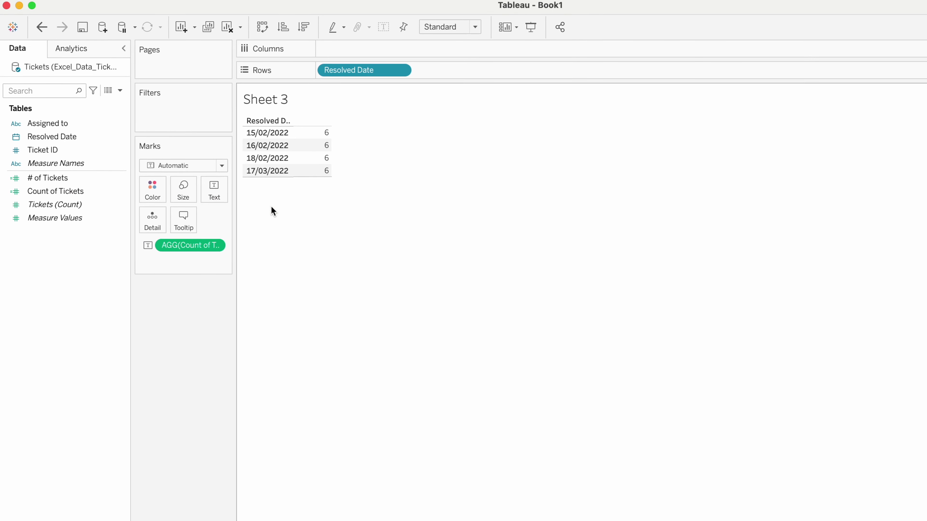
pyautogui.moveTo(330, 142)
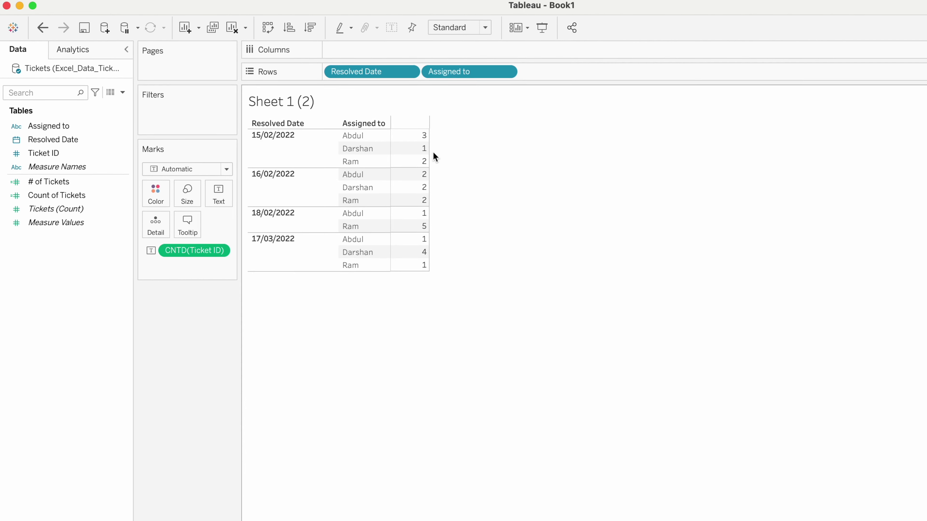
pyautogui.moveTo(424, 155)
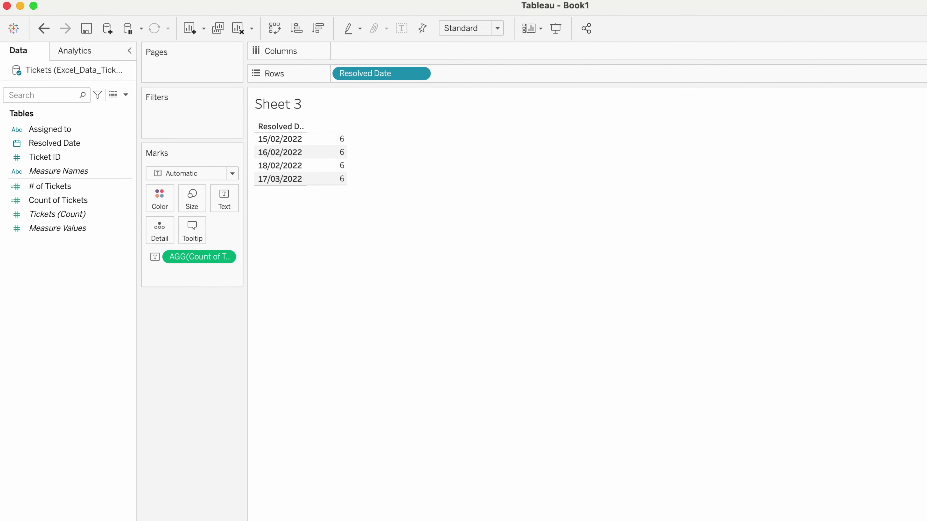
# - Edit Count of Tickets to wrap the count in braces starting with FIXED [Assigned to]
pyautogui.click(109, 201)
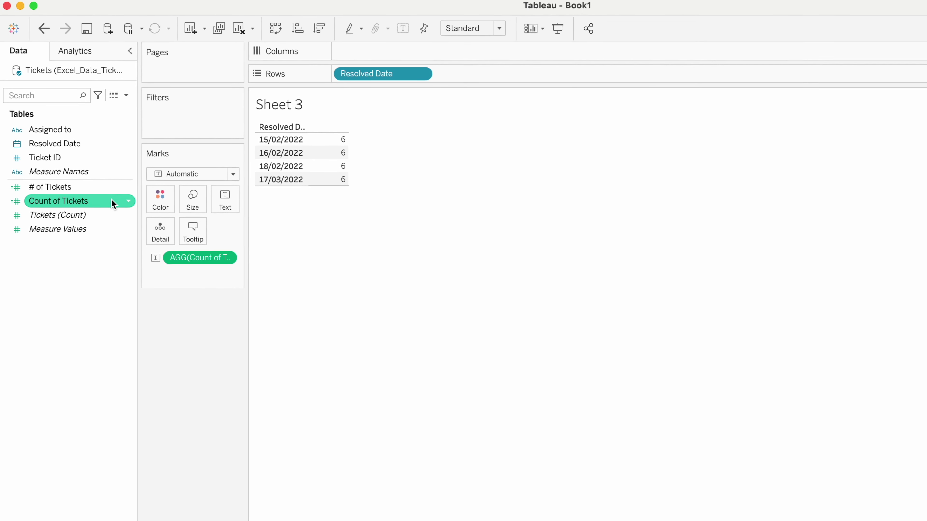
pyautogui.rightClick(131, 205)
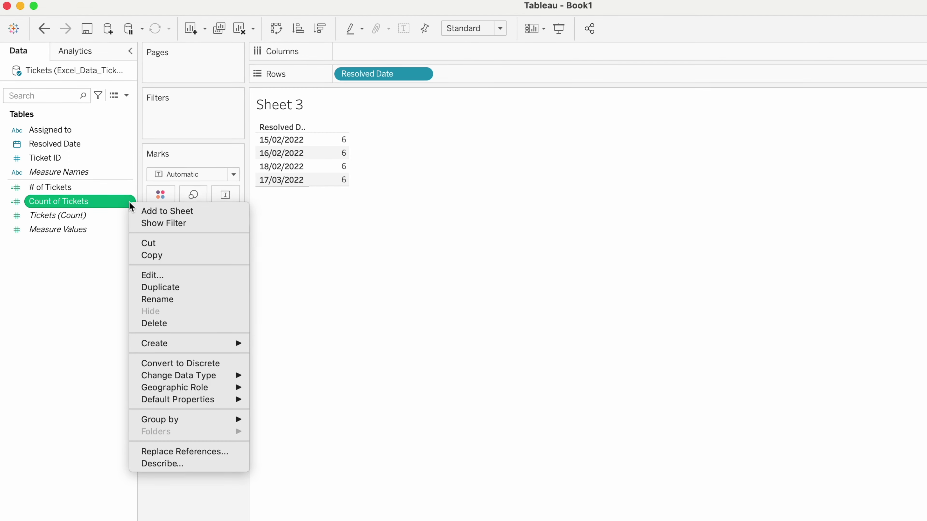
pyautogui.click(163, 276)
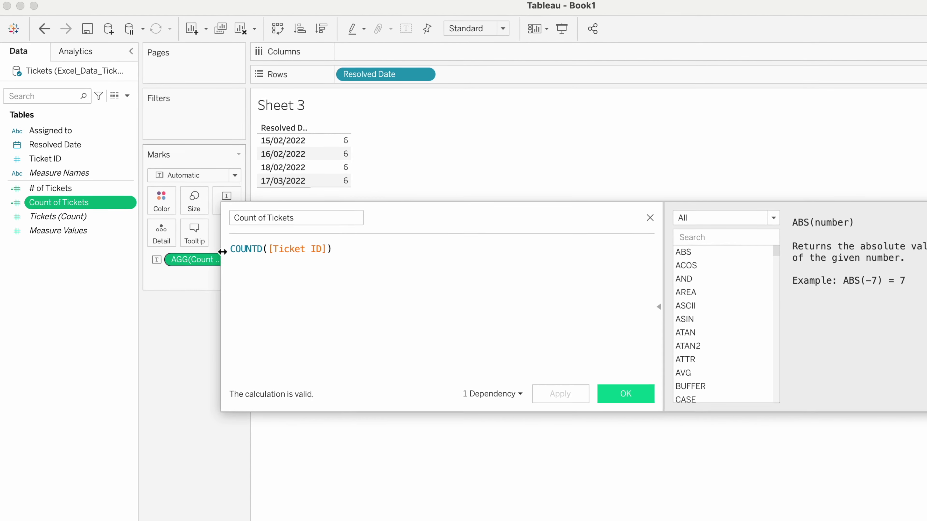
pyautogui.click(231, 249)
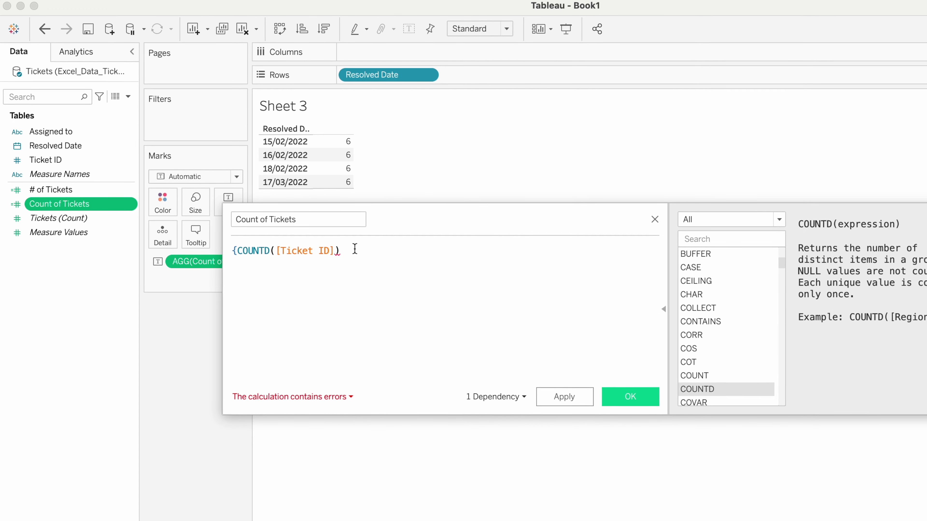
pyautogui.write('}')
pyautogui.click(238, 251)
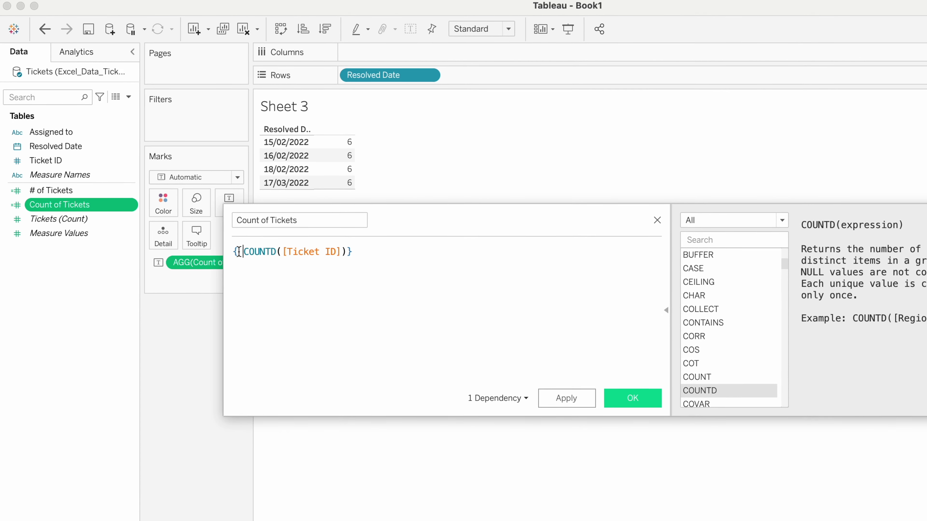
pyautogui.press('Tab')
pyautogui.press('Tab')
pyautogui.press('Tab')
pyautogui.press('Tab')
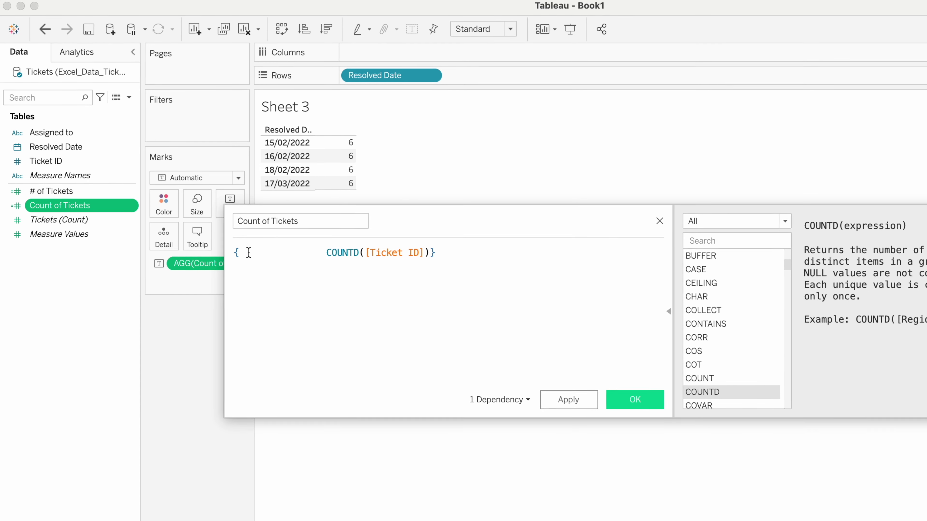
pyautogui.click(239, 252)
pyautogui.write('Fixed ')
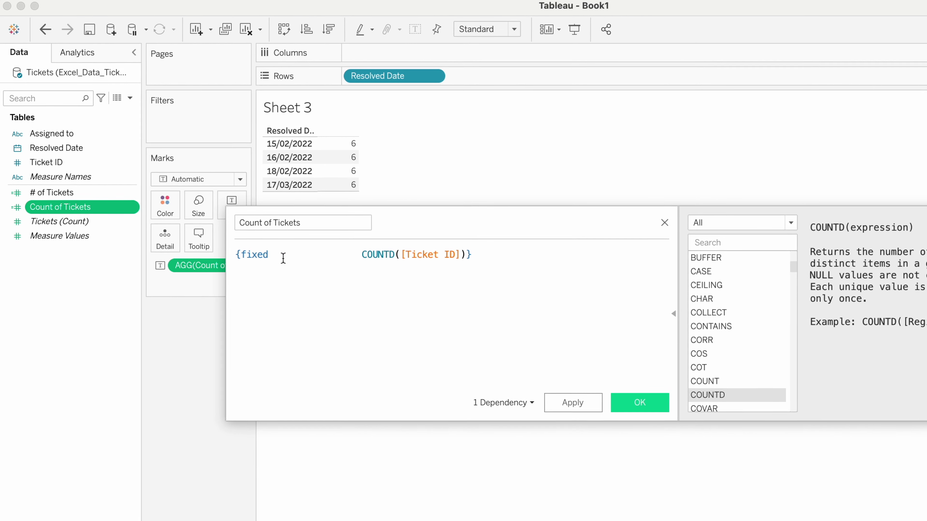
pyautogui.write('a')
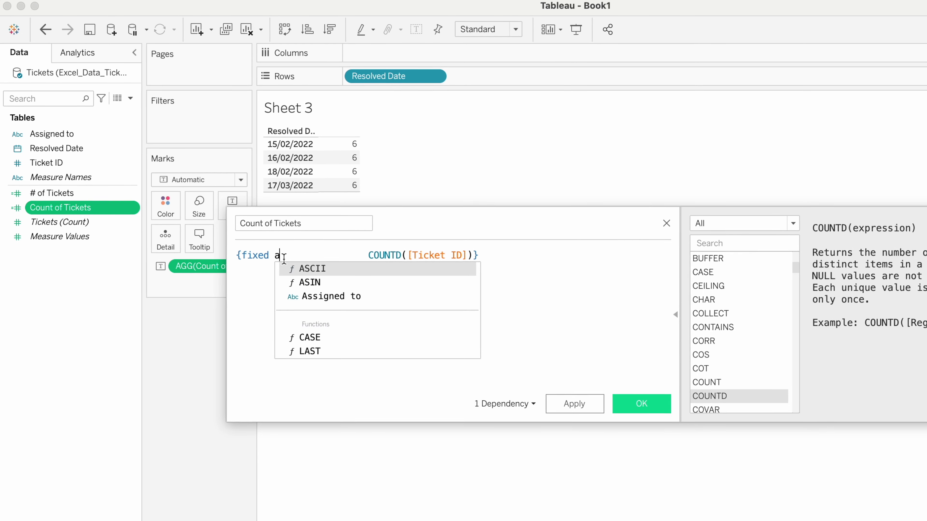
pyautogui.write('ss')
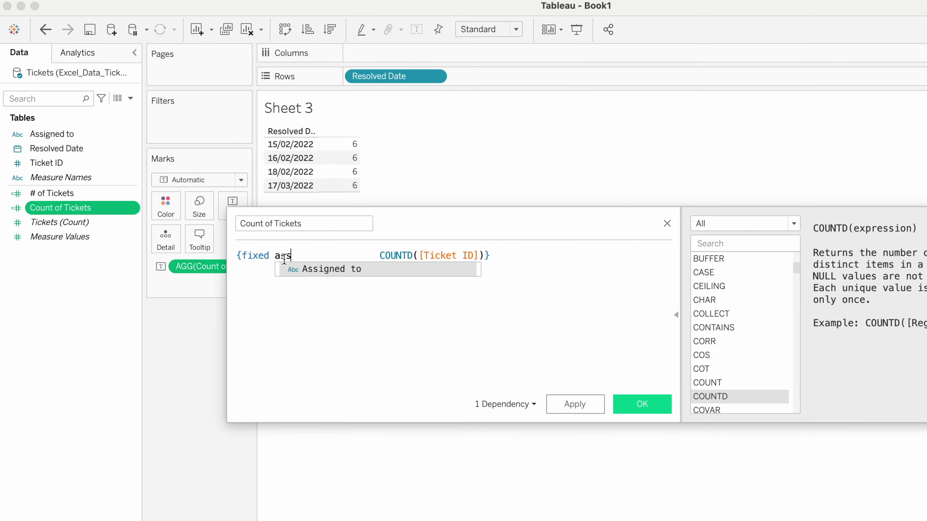
pyautogui.press('Return')
# - Add the colon before COUNTD([Ticket ID]), then apply and save the FIXED calculation
pyautogui.click(381, 263)
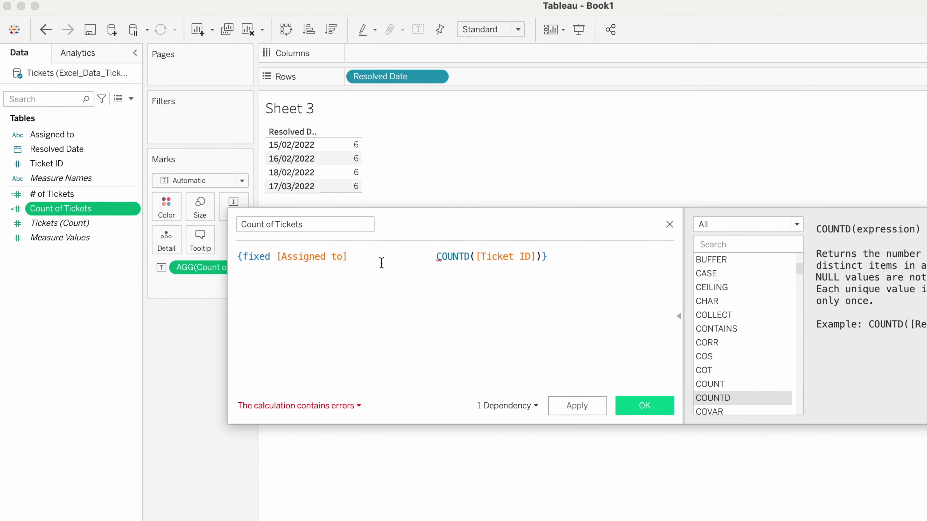
pyautogui.write(':')
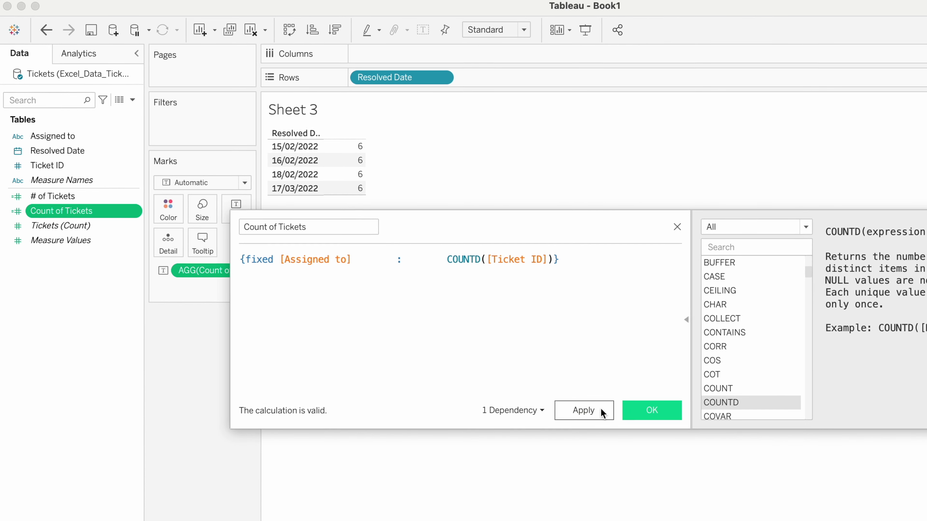
pyautogui.click(584, 410)
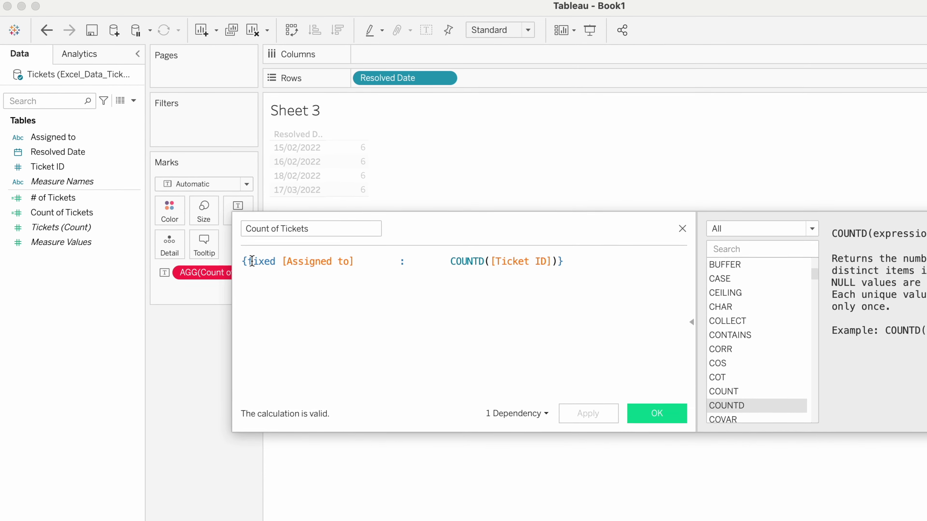
pyautogui.click(662, 413)
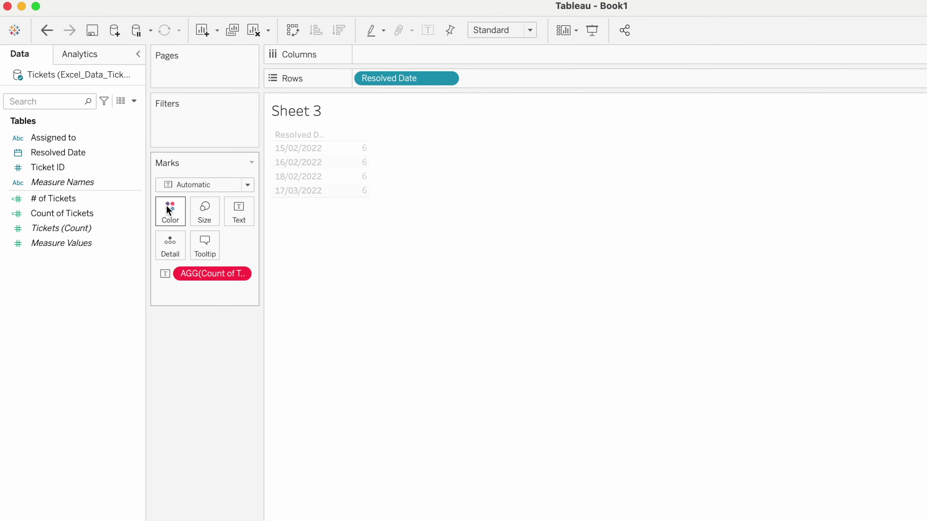
# - Change Count of Tickets to MAX({fixed [Assigned to] : COUNTD([Ticket ID])}), giving 10 per date
pyautogui.rightClick(99, 221)
pyautogui.click(127, 296)
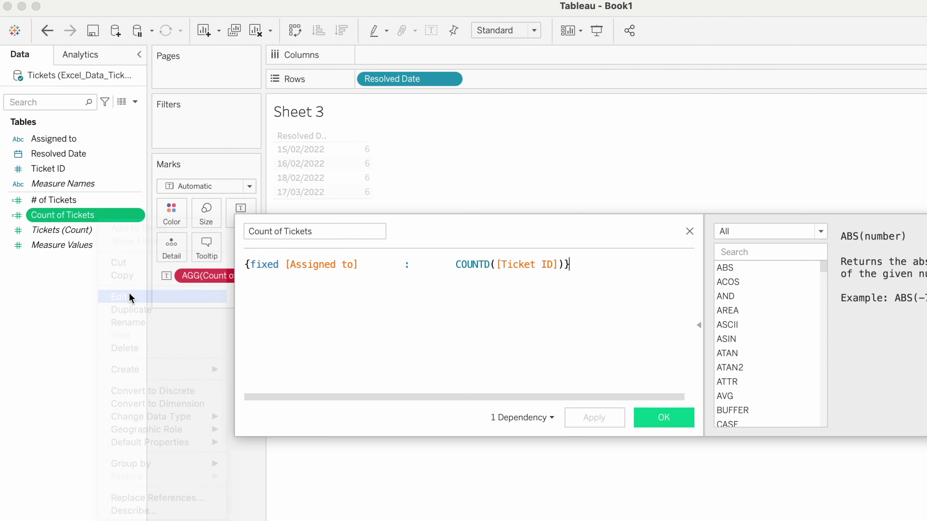
pyautogui.click(246, 265)
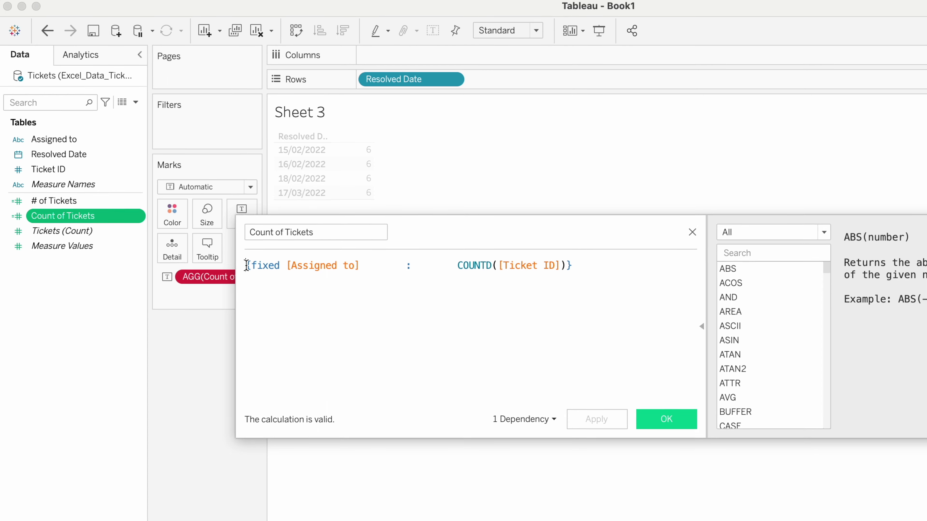
pyautogui.write('(')
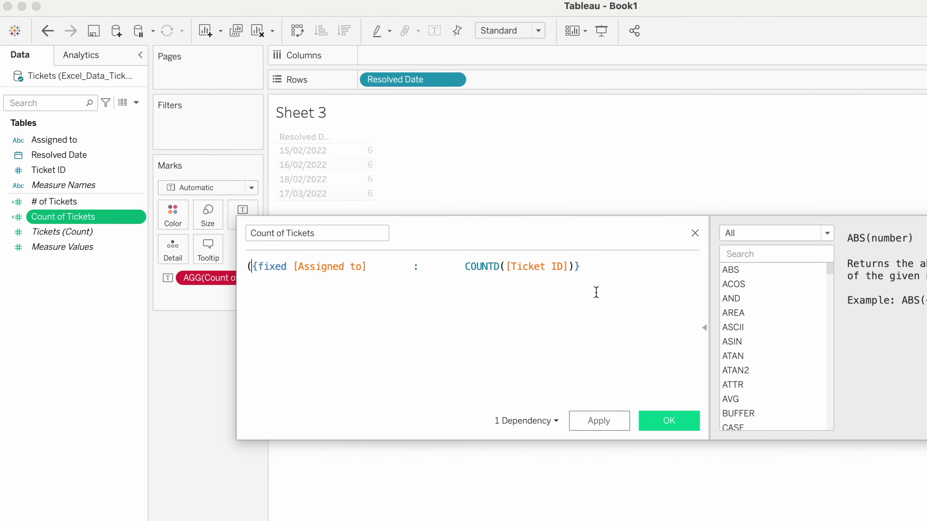
pyautogui.click(589, 263)
pyautogui.write(')')
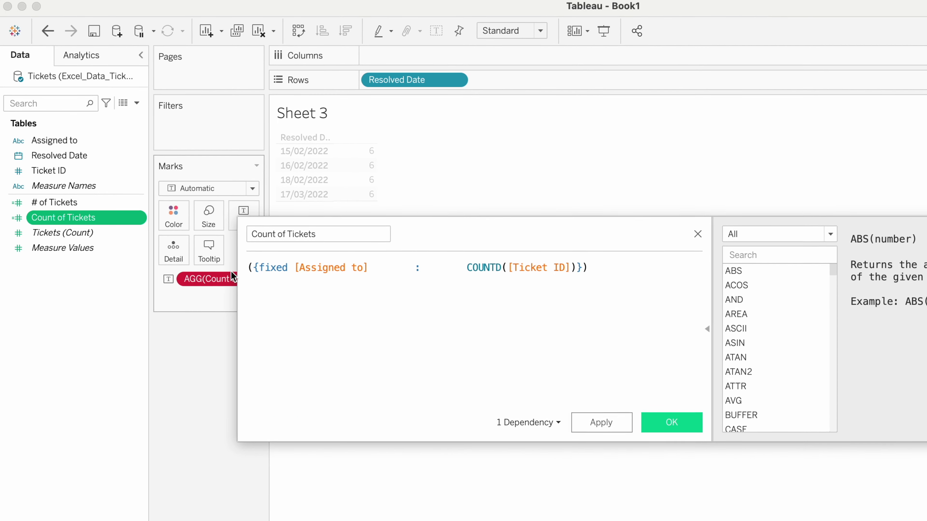
pyautogui.click(248, 268)
pyautogui.write('max')
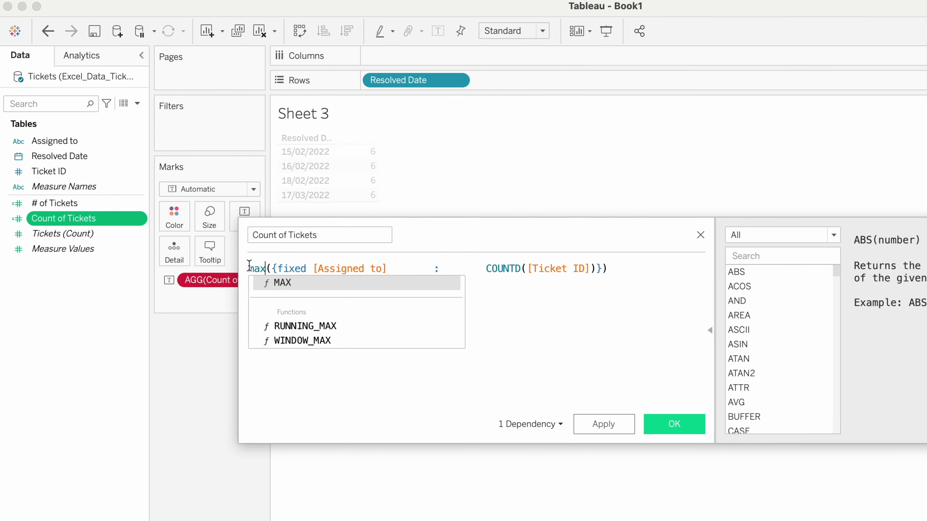
pyautogui.click(316, 284)
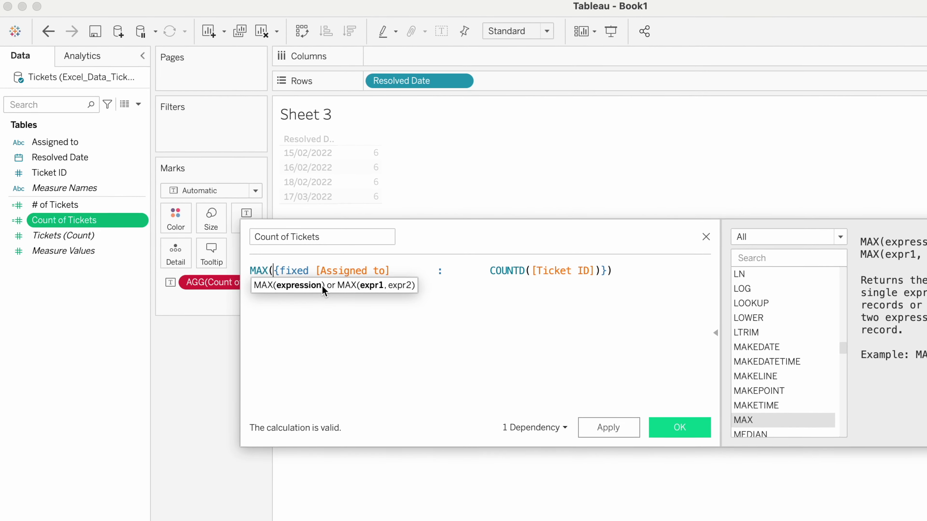
pyautogui.click(680, 433)
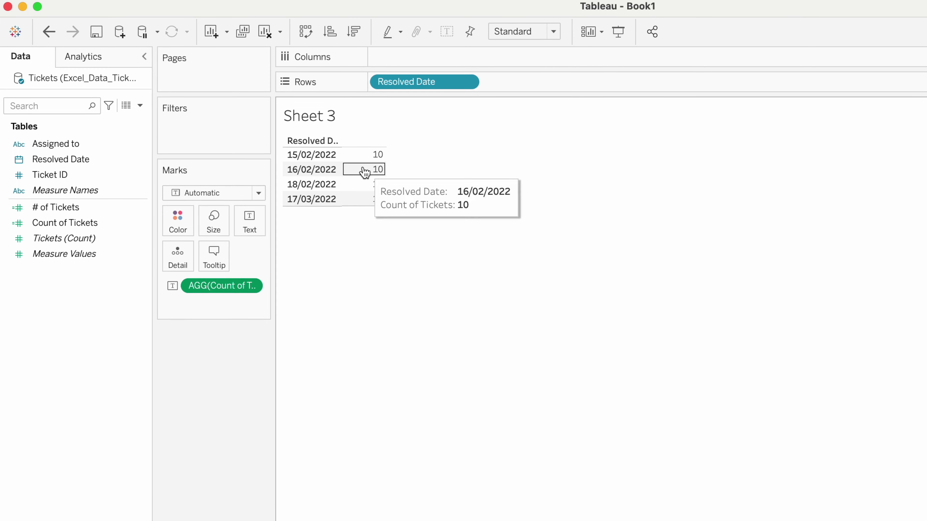
# - Build Sheet 4 with Assigned to on Rows and Count of Tickets as text, showing 7, 7 and 10
pyautogui.click(237, 516)
pyautogui.click(98, 208)
pyautogui.click(83, 160)
pyautogui.click(84, 146)
pyautogui.moveTo(84, 146); pyautogui.dragTo(452, 91)
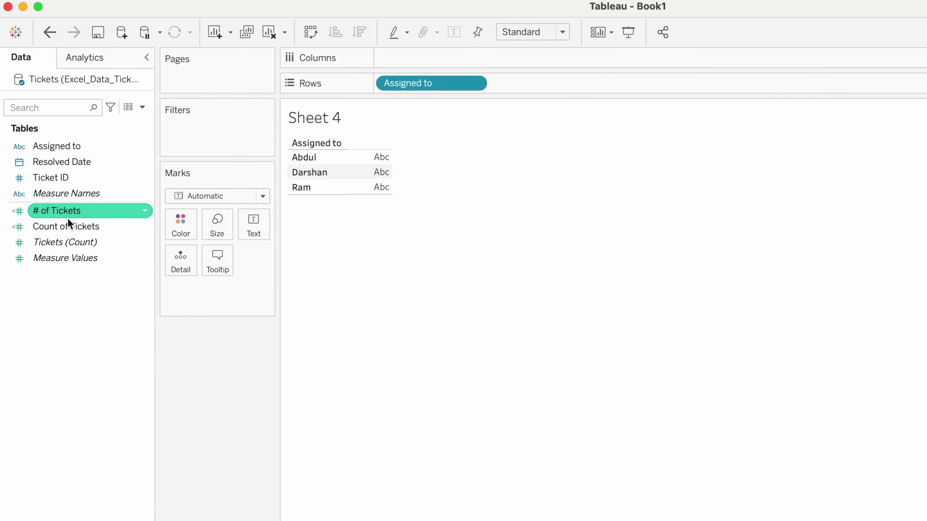
pyautogui.click(64, 227)
pyautogui.moveTo(64, 226); pyautogui.dragTo(238, 225)
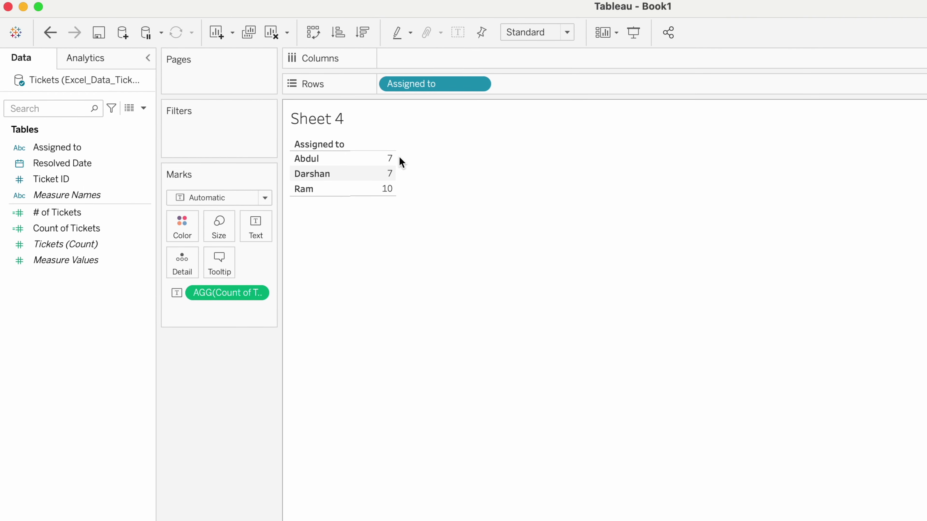
pyautogui.moveTo(390, 174)
pyautogui.moveTo(391, 198)
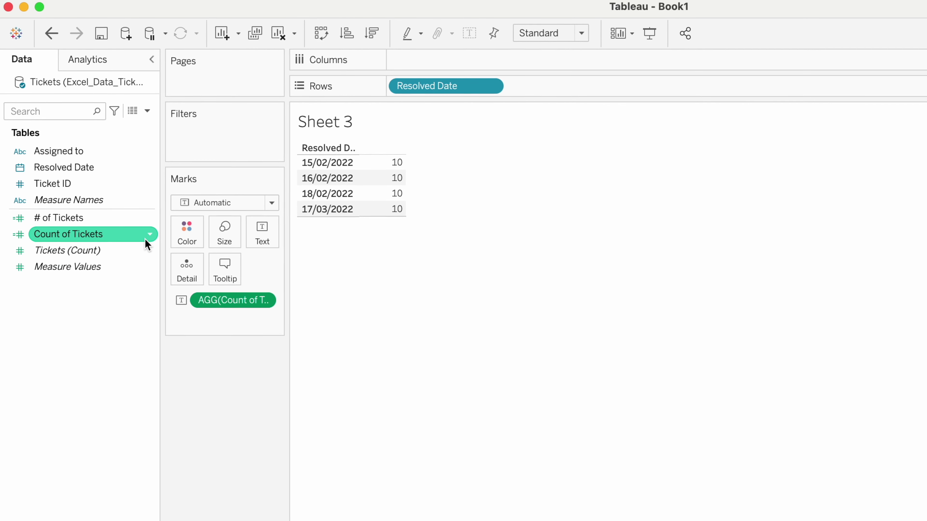
# - Fix the count on [Assigned to], [Resolved Date] so Sheet 3 shows 3, 2, 5 and 4
pyautogui.click(147, 239)
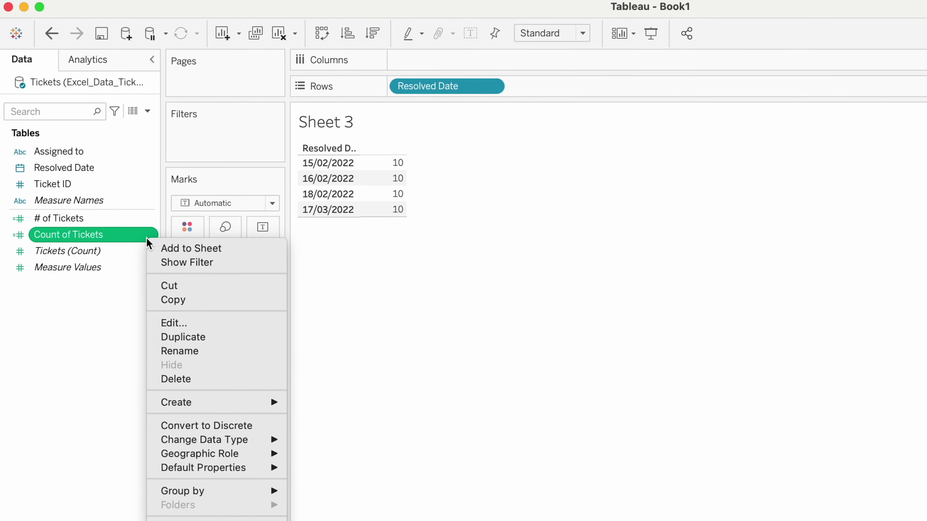
pyautogui.click(170, 322)
pyautogui.click(431, 291)
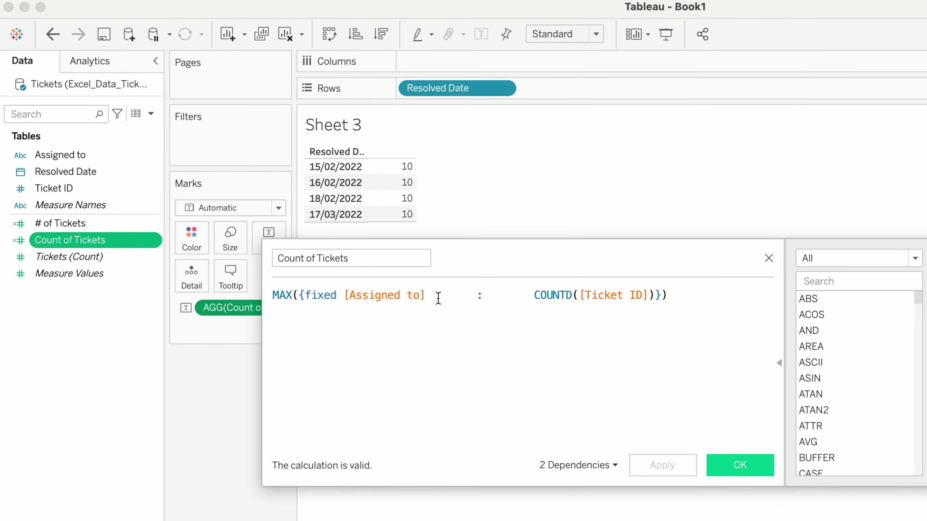
pyautogui.write(', ')
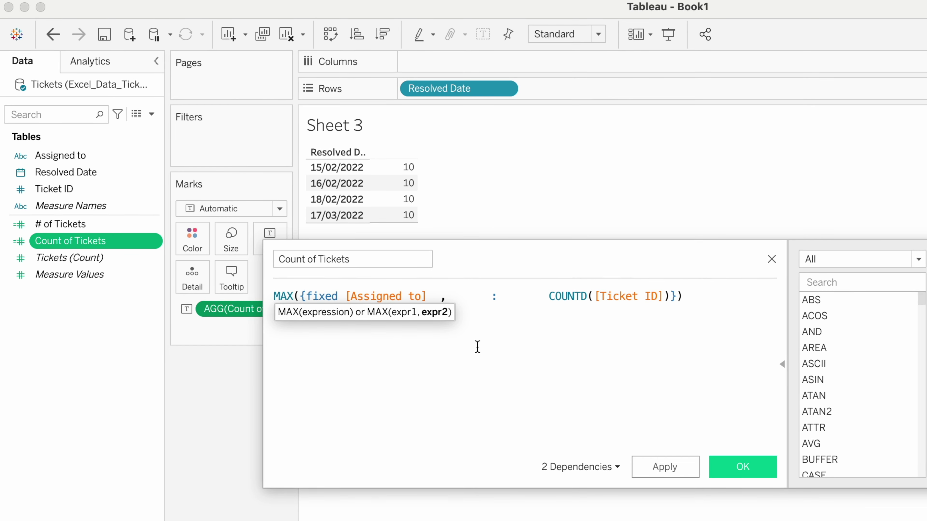
pyautogui.write('res')
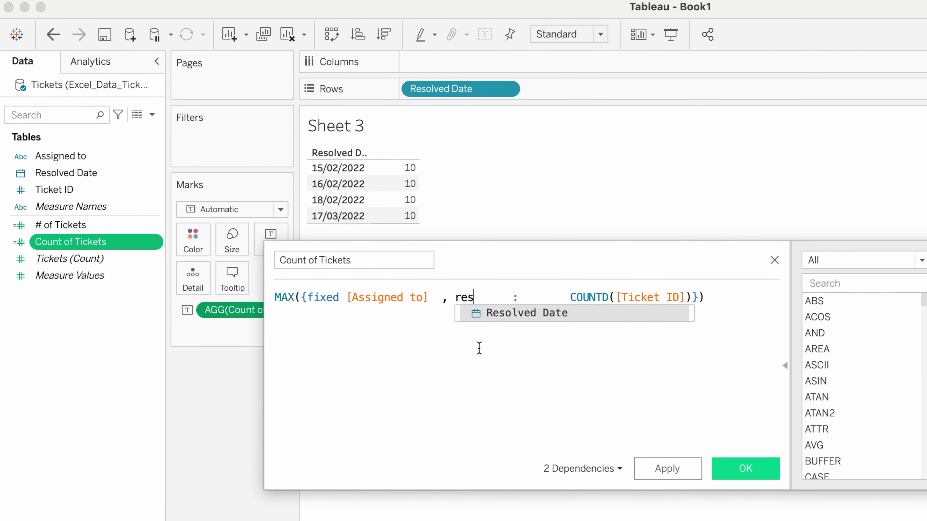
pyautogui.click(547, 314)
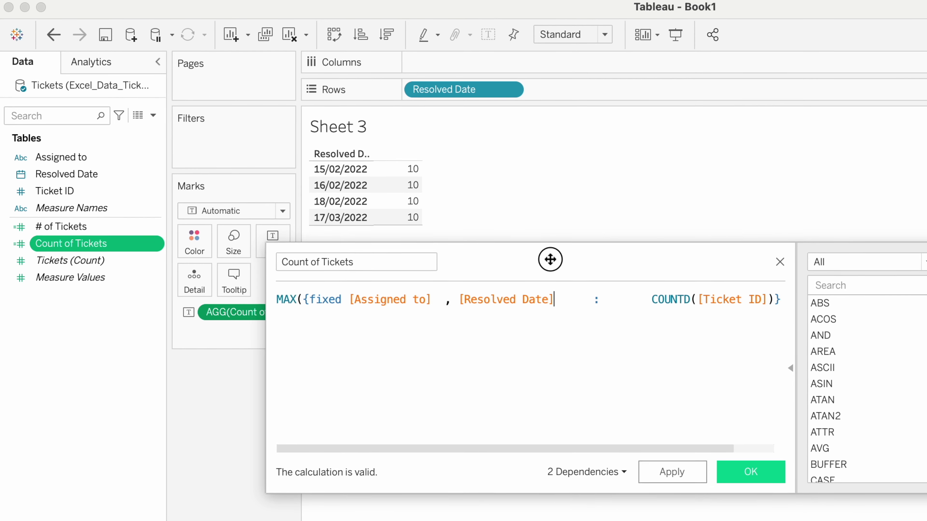
pyautogui.moveTo(549, 259); pyautogui.dragTo(509, 301)
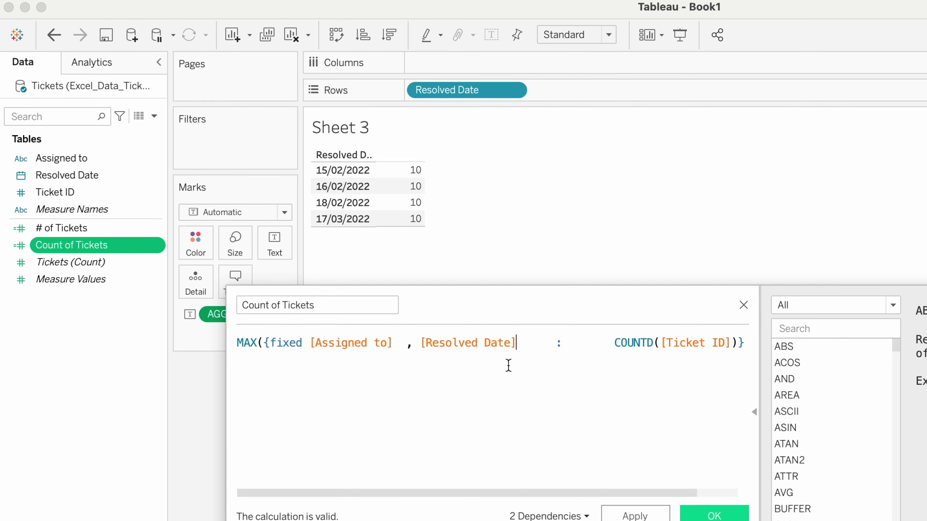
pyautogui.click(711, 515)
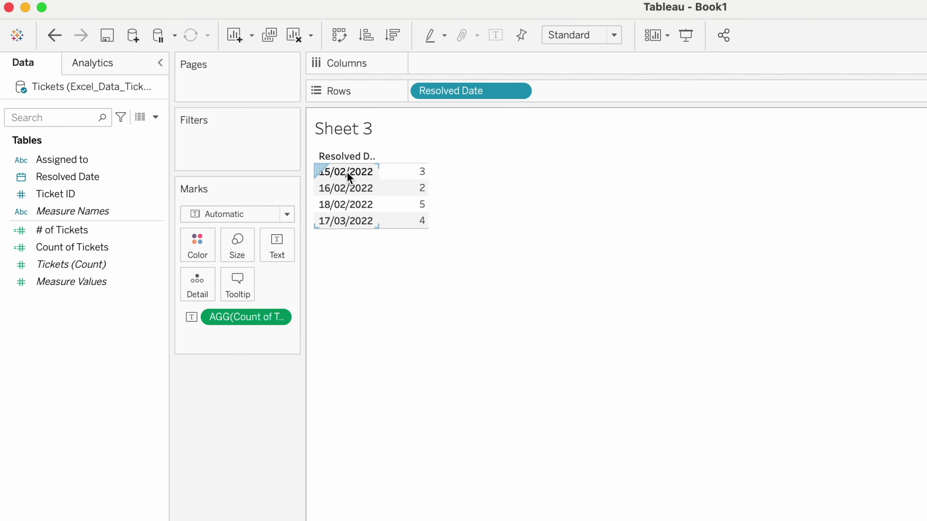
# - Compare Sheet 3's per-date values 3, 2, 5 and 4 with the per-assignee counts in Sheet 1 (2)
pyautogui.moveTo(427, 178)
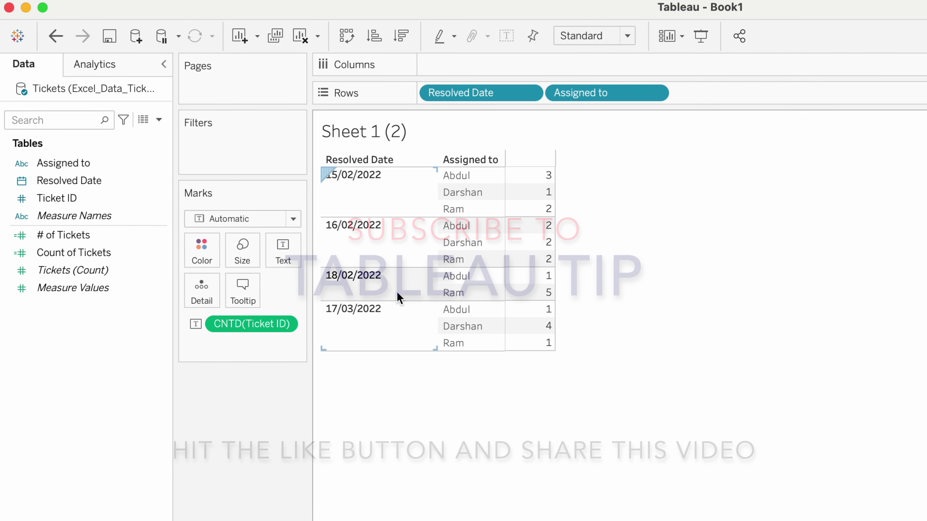
pyautogui.moveTo(535, 297)
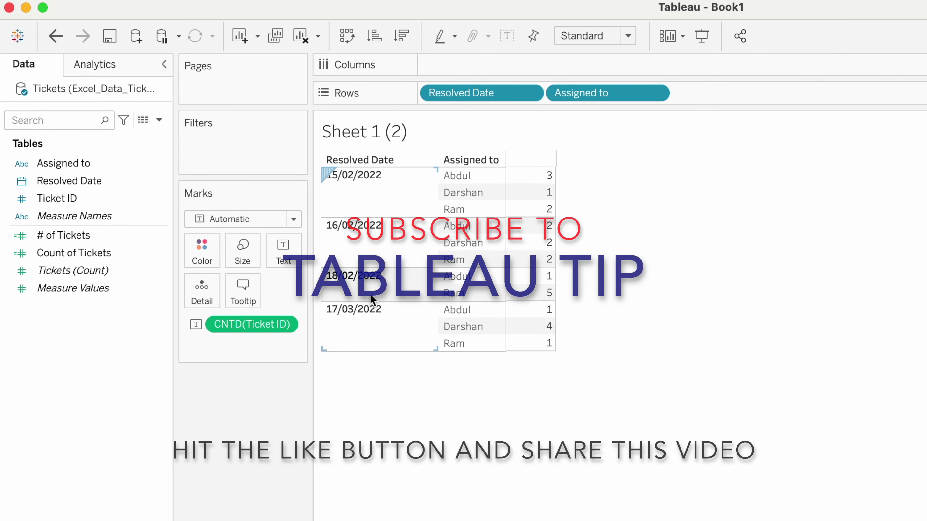